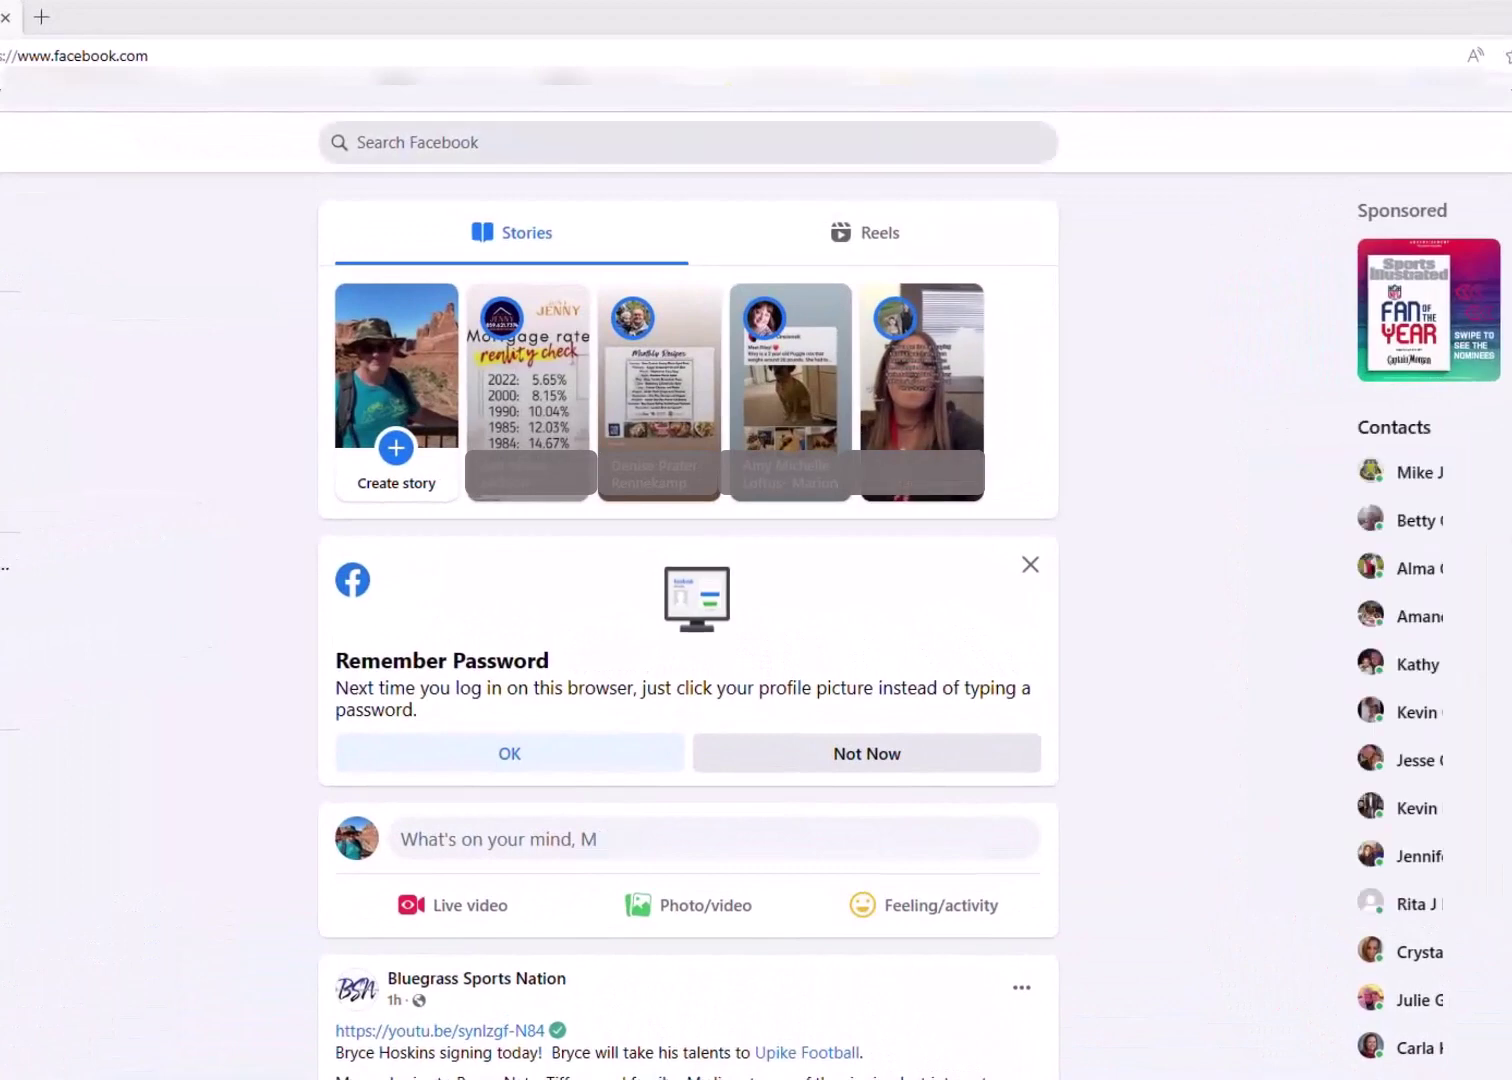
Search Facebook for 'ncrgea4u' to list the NC Retired Governmental Employees Association page.
{"action": "left_click", "coordinate": [532, 142]}
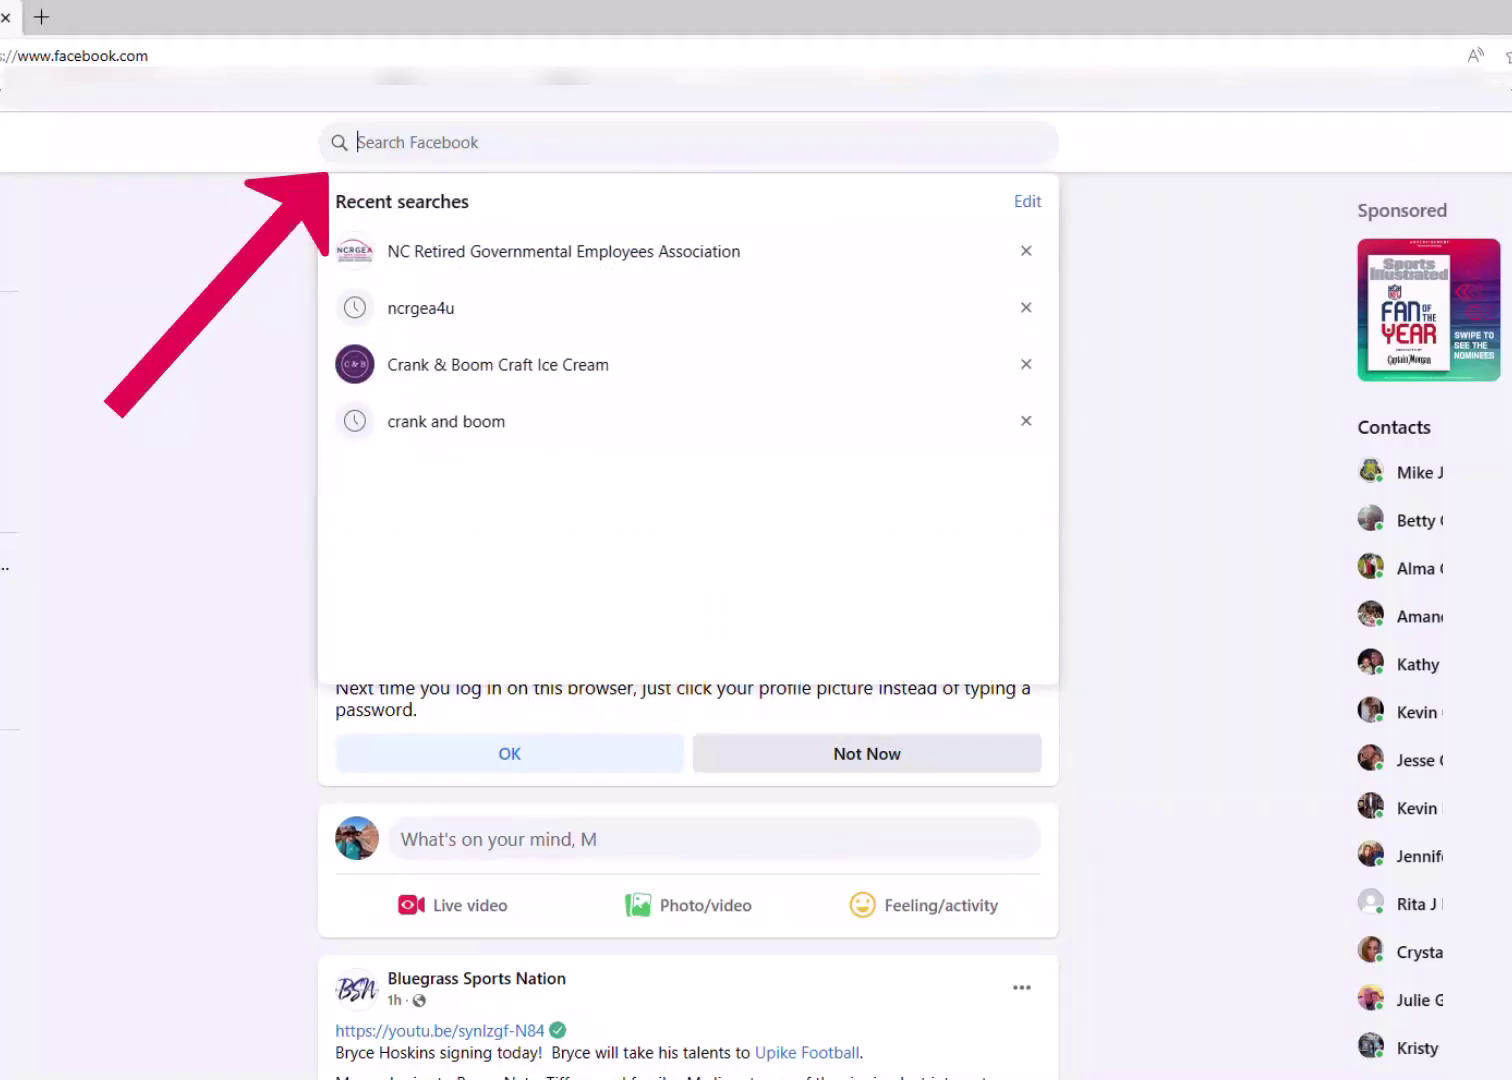
{"action": "type", "text": "ncr"}
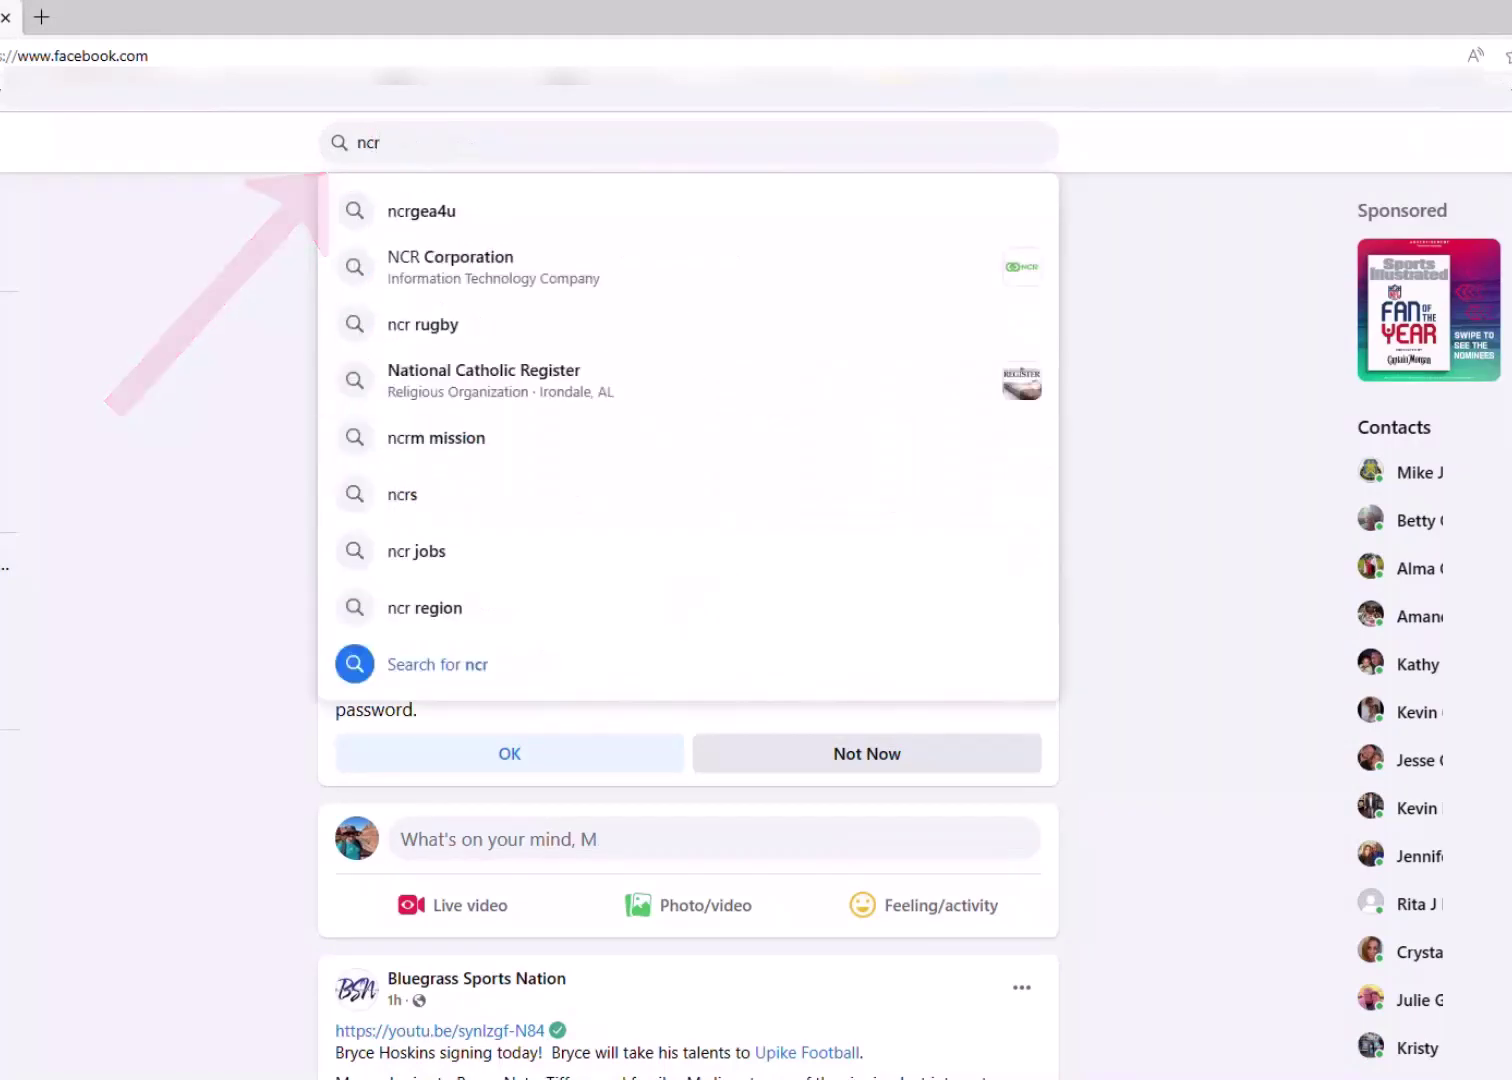
{"action": "type", "text": "gea"}
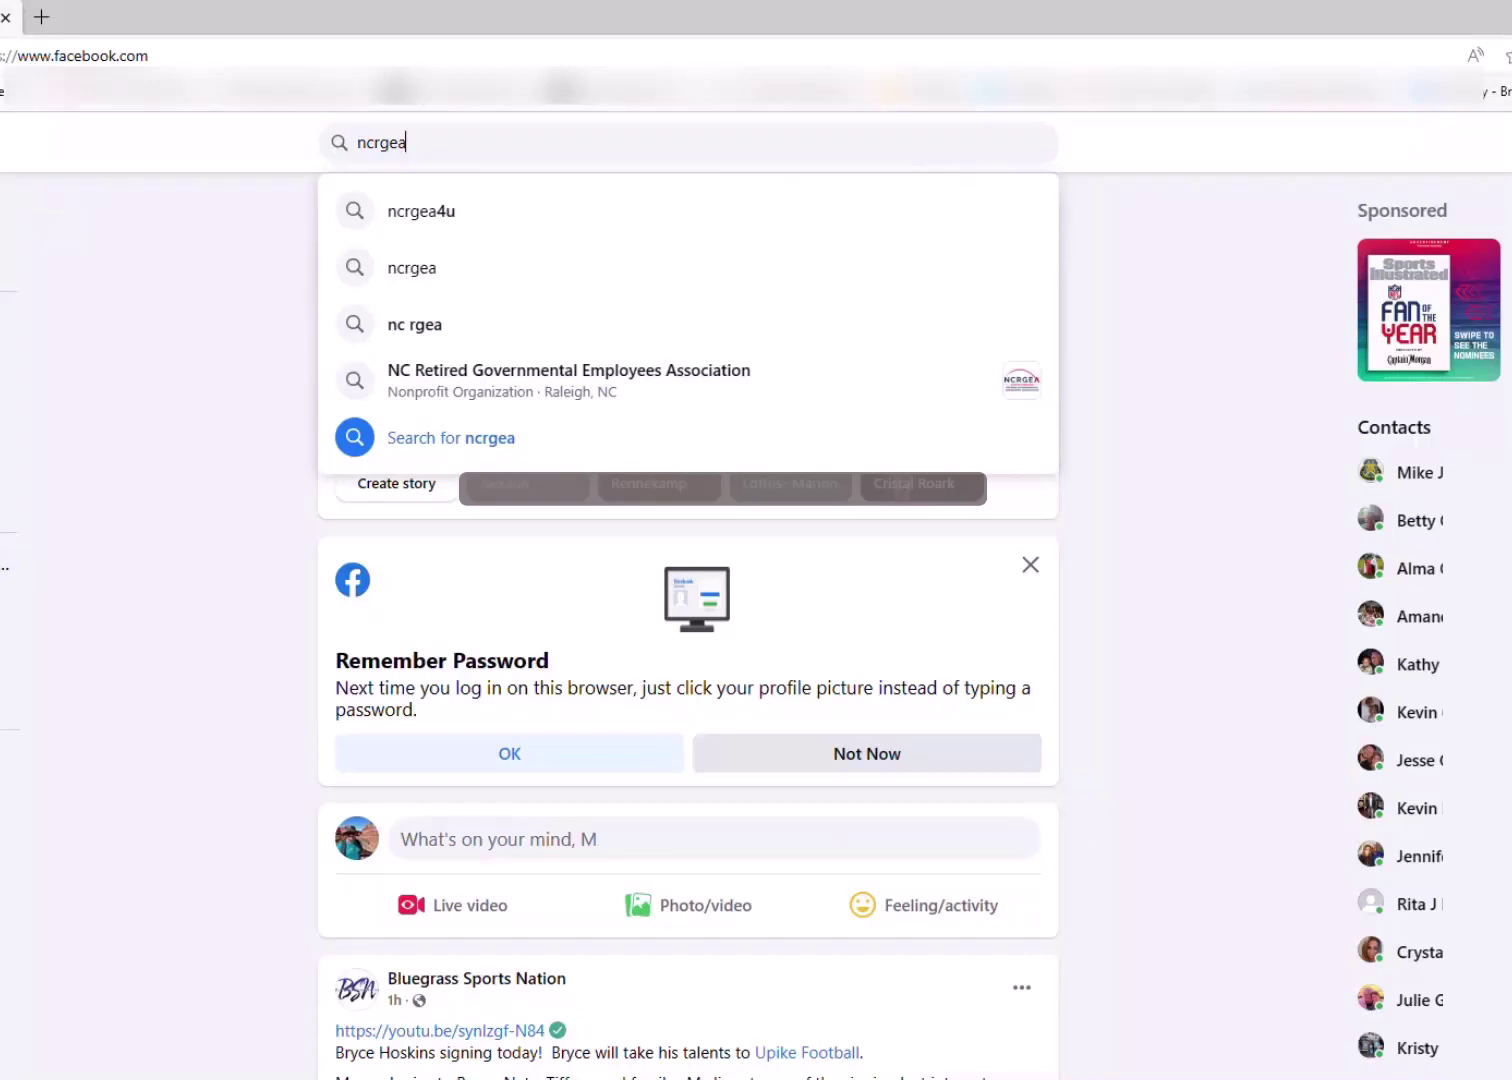
{"action": "type", "text": "4"}
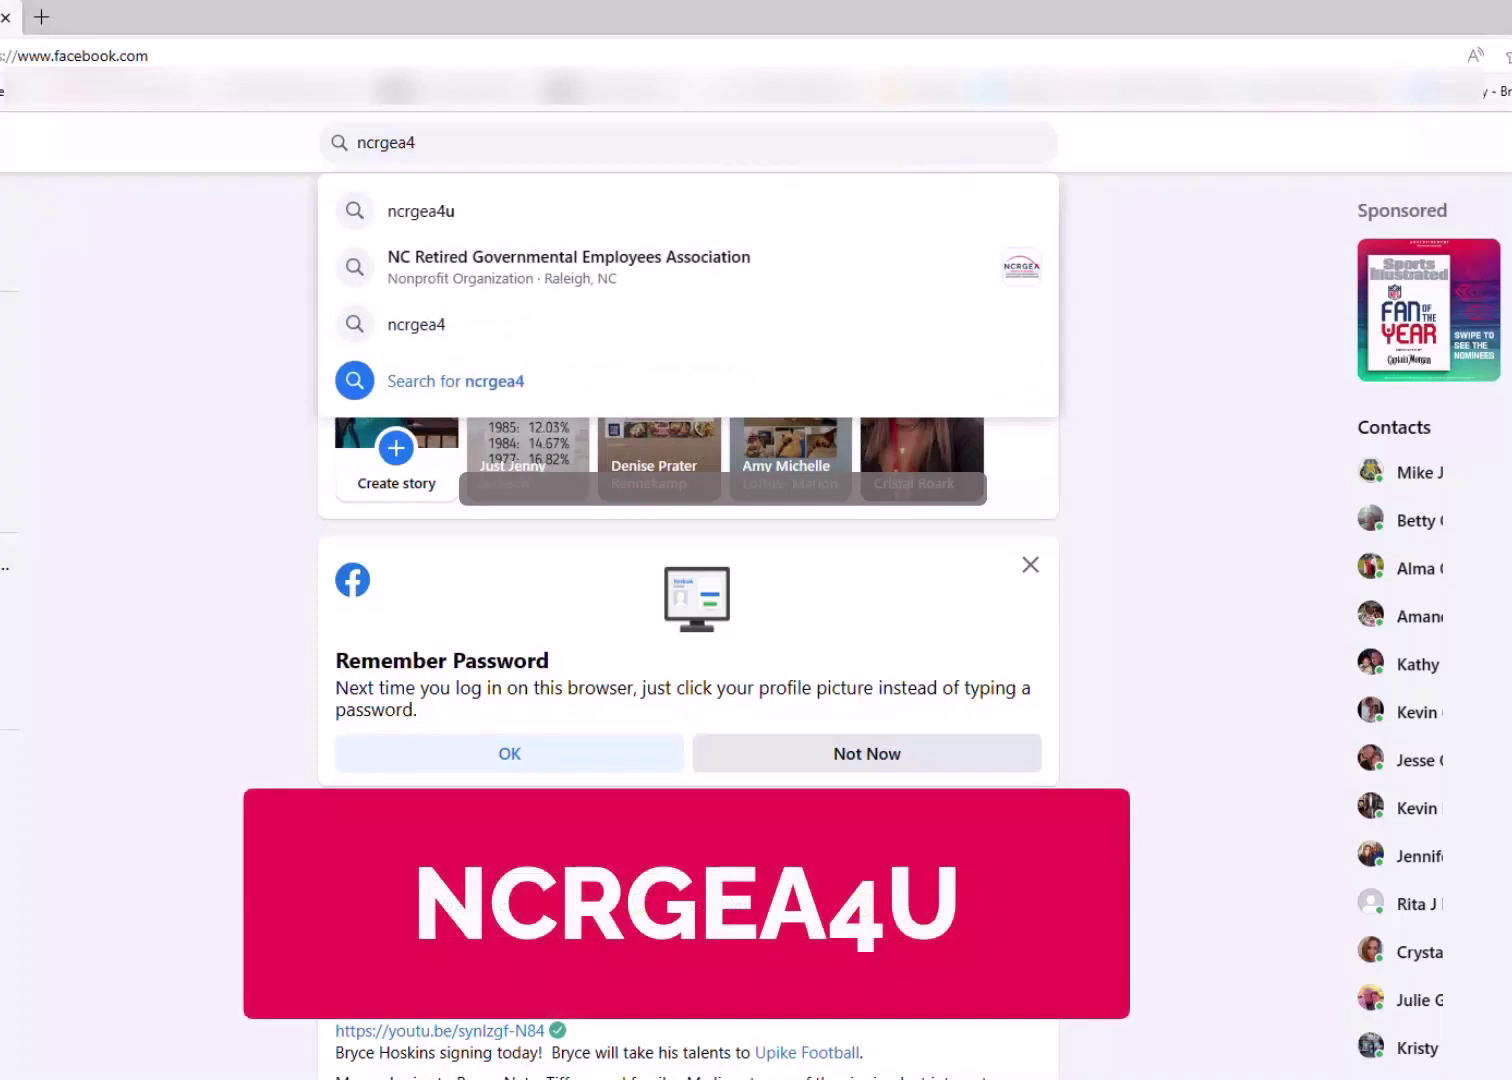
{"action": "type", "text": "u"}
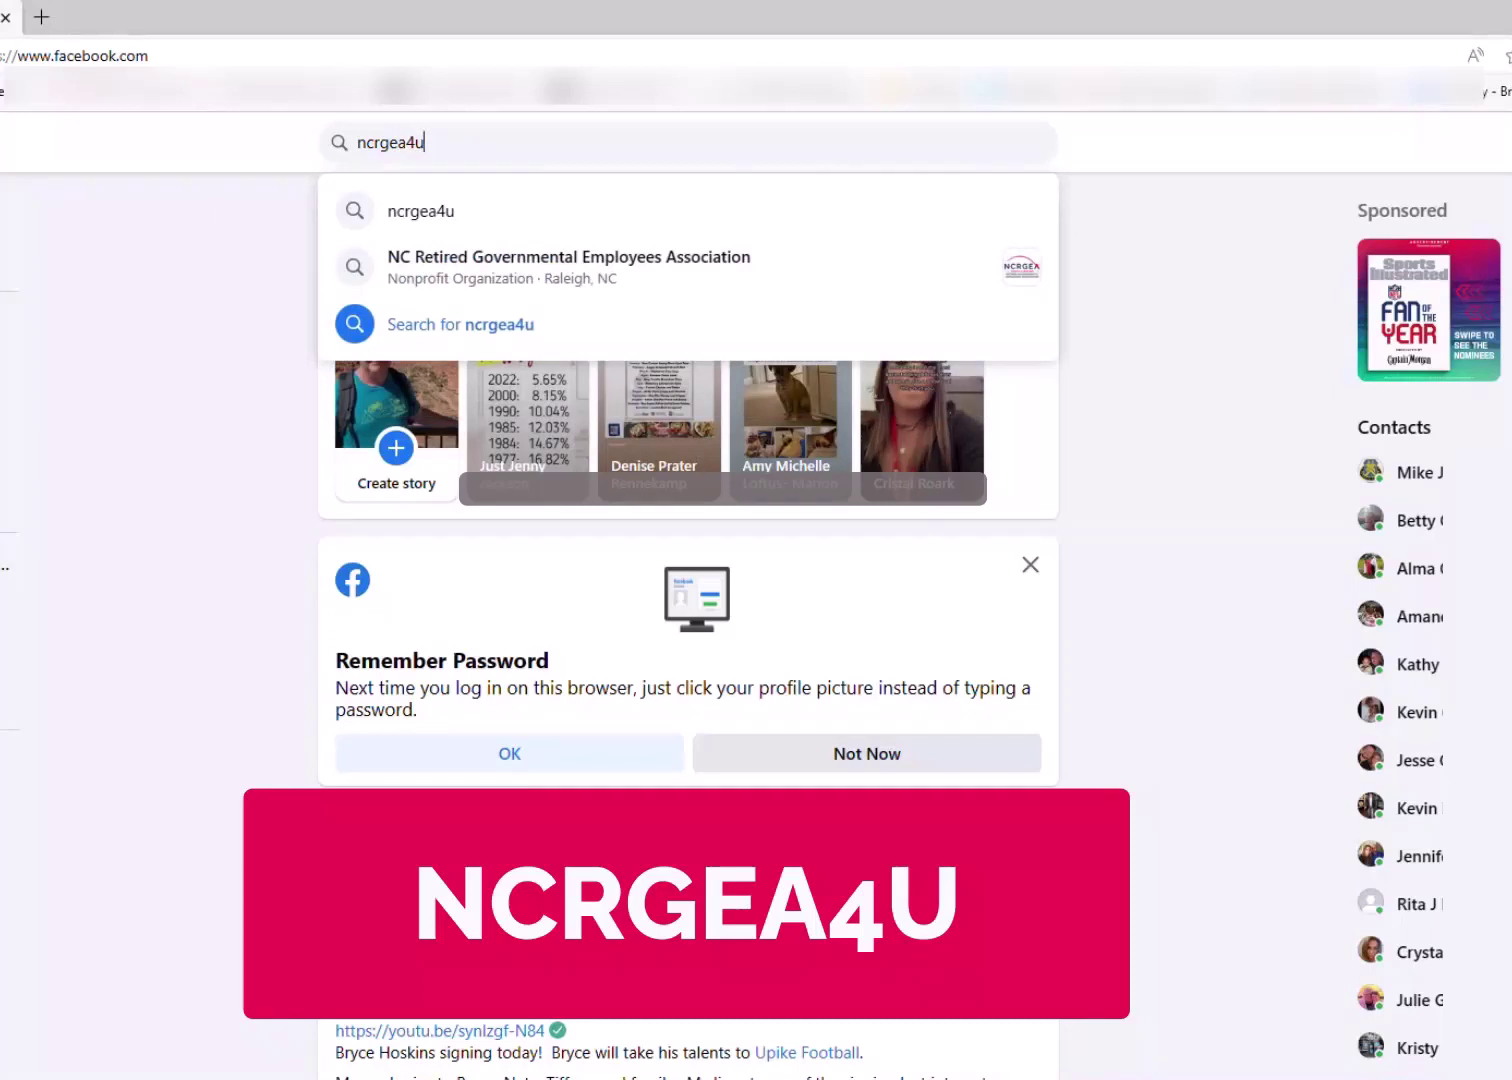
{"action": "key", "text": "Return"}
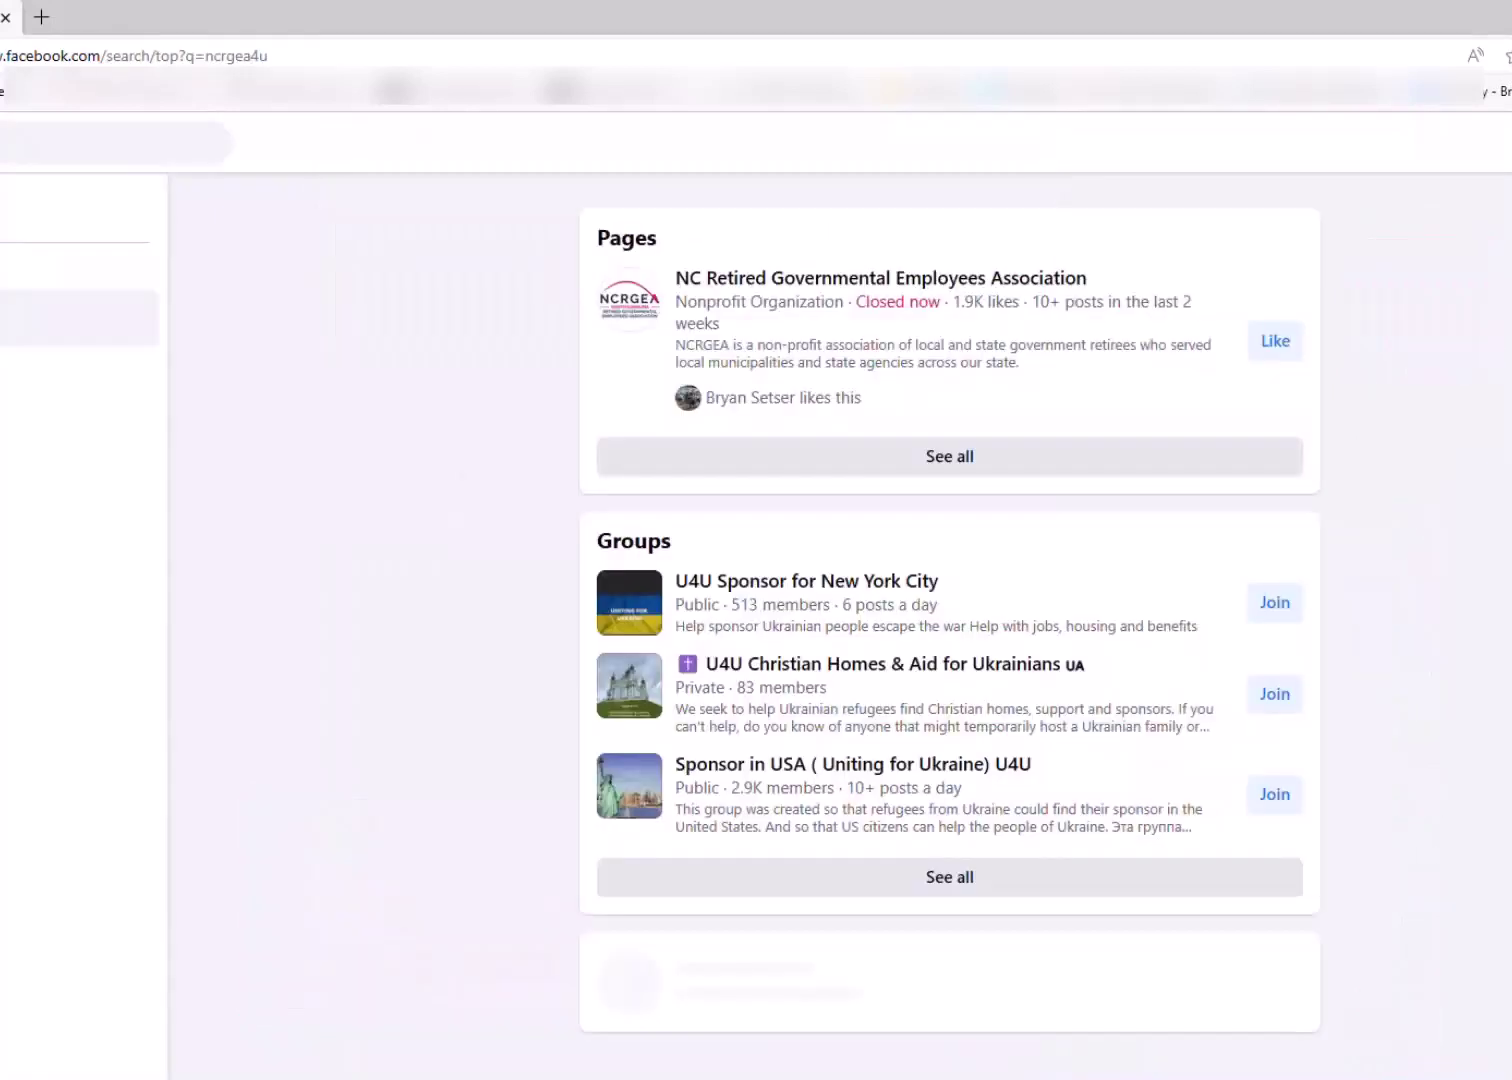